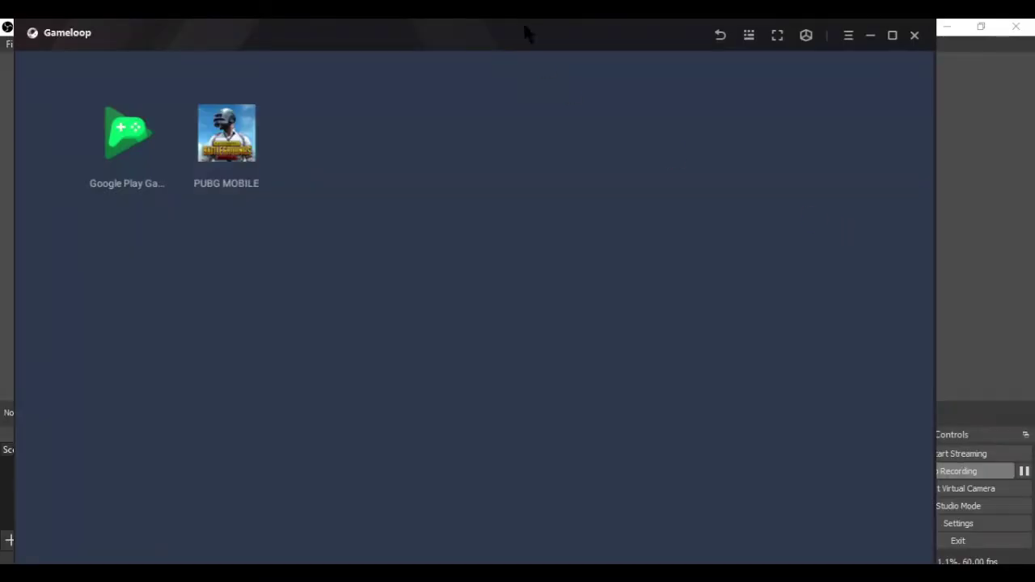
Step: Clear the Gameloop cache, confirm the clearing, and exit the emulator
left_click(847, 38)
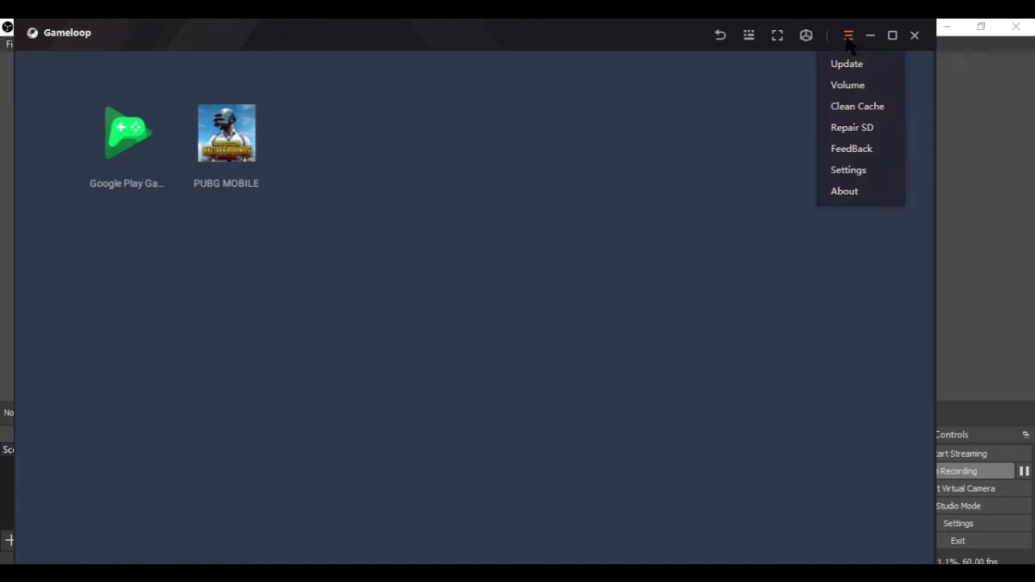
left_click(853, 113)
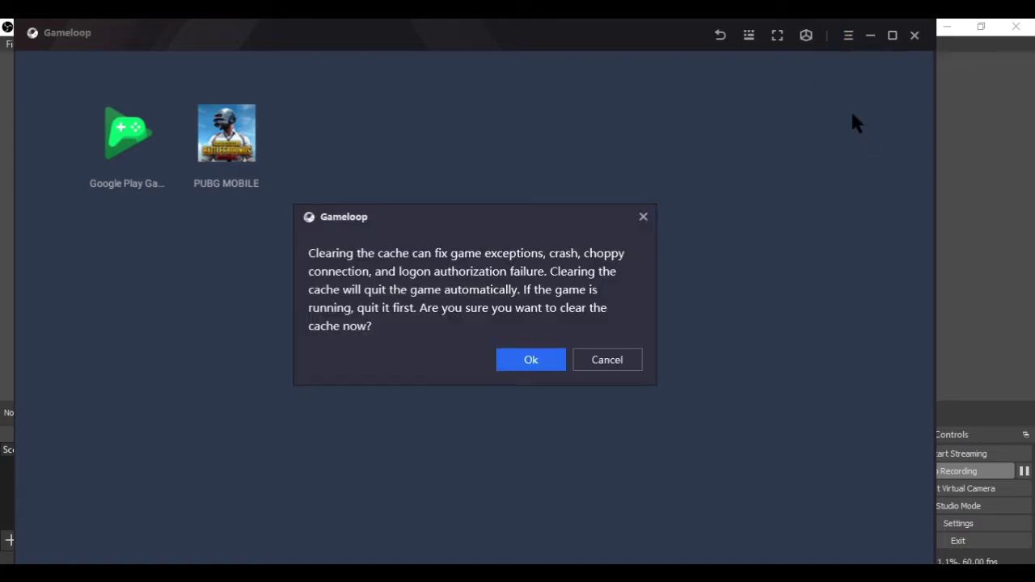
left_click(521, 363)
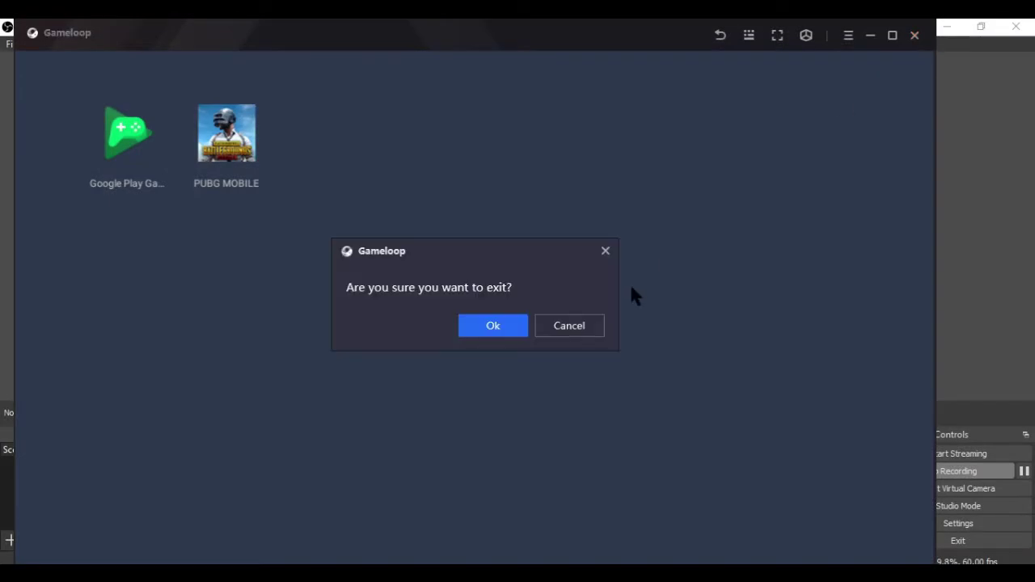
left_click(503, 331)
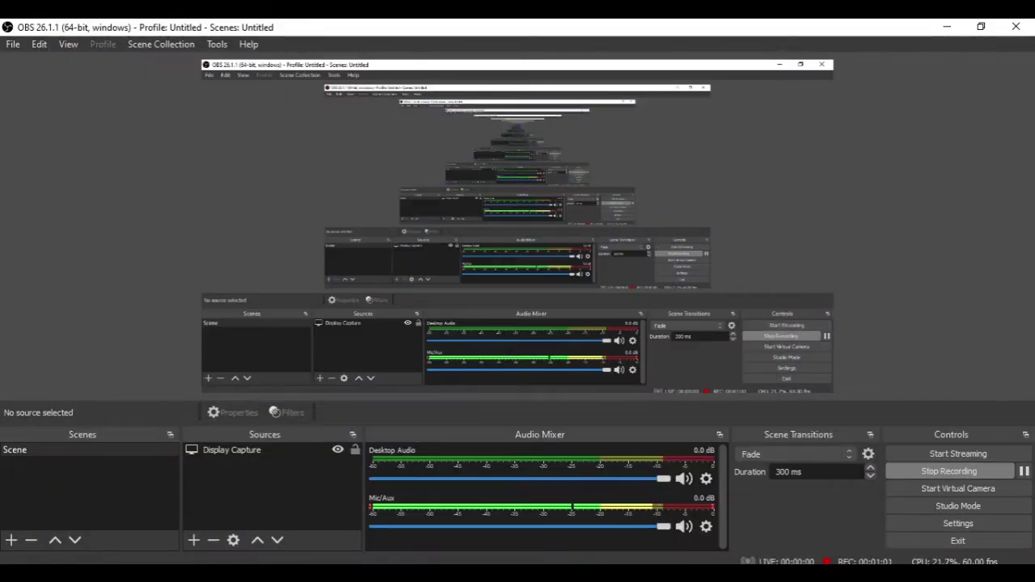
Step: Switch to Windows Security and open the Exclusions page within the virus and threat protection settings
middle_click(833, 539)
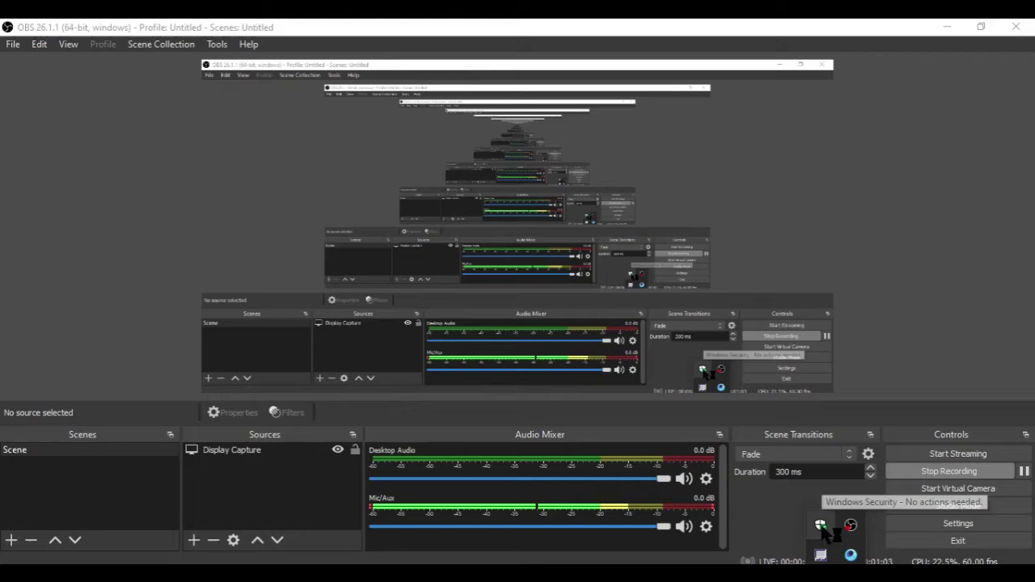
left_click(820, 526)
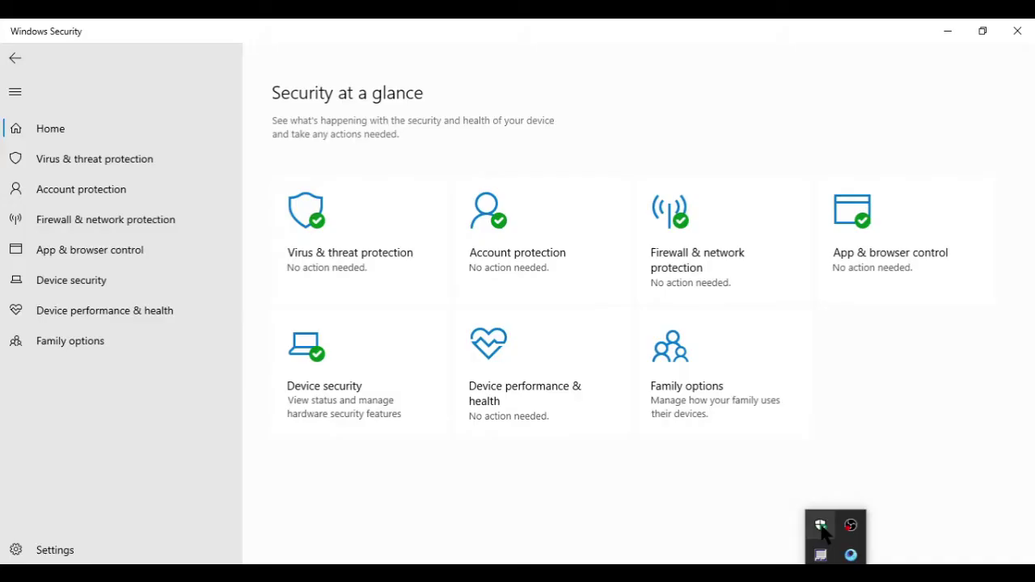
left_click(74, 150)
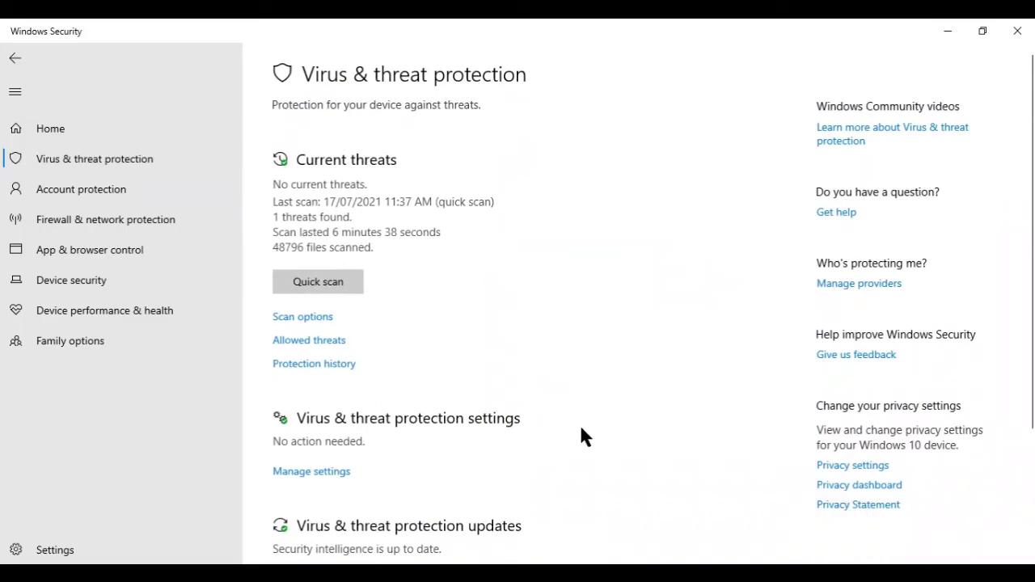
left_click_drag(1033, 194, 1028, 300)
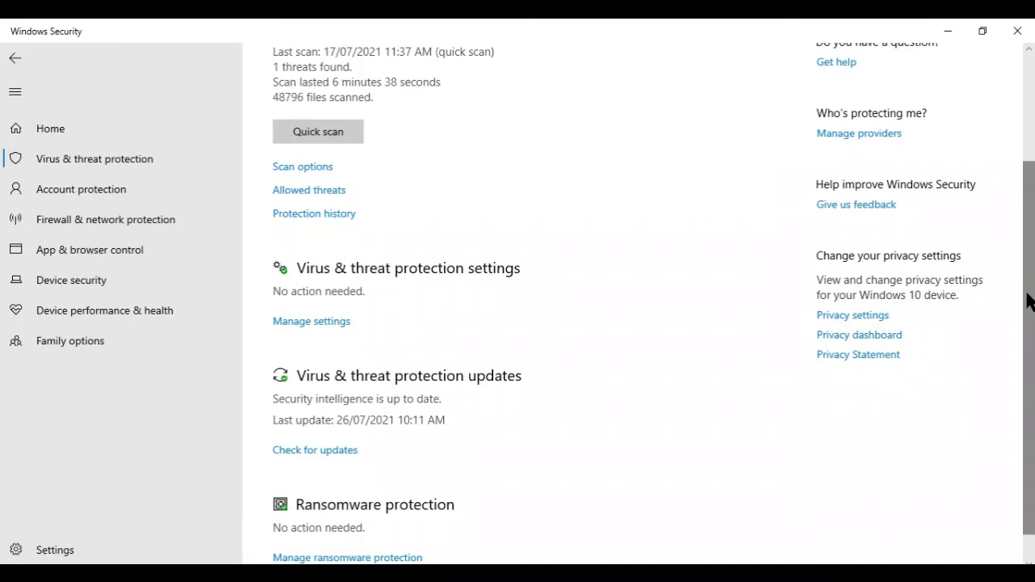
left_click(296, 322)
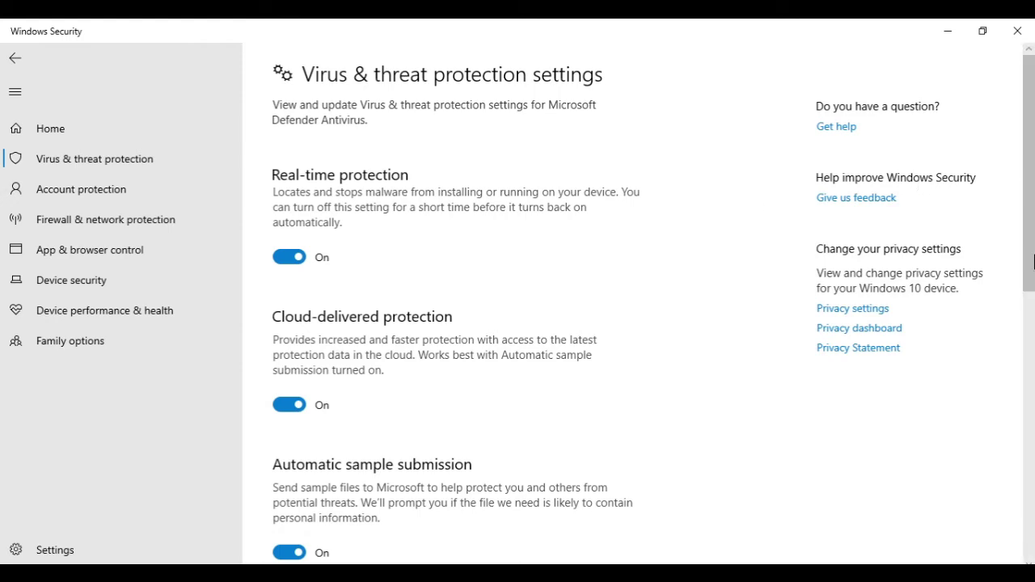
left_click_drag(1029, 220, 1019, 480)
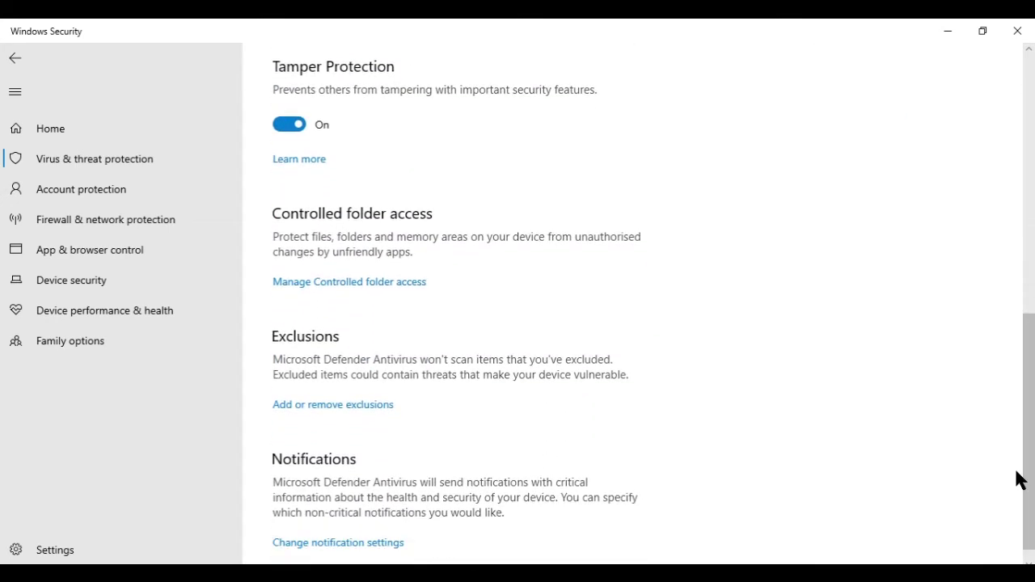
left_click(330, 406)
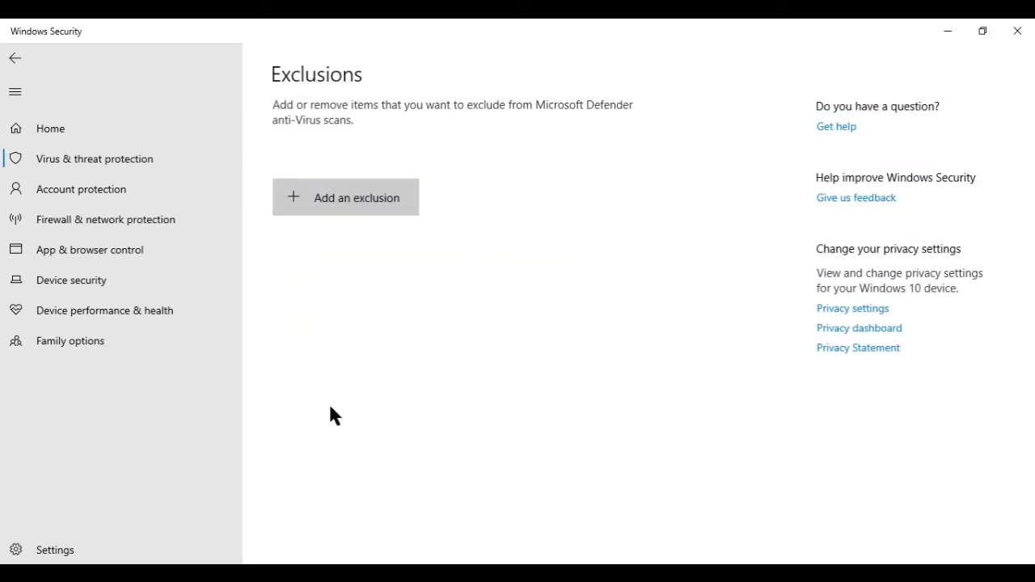
Step: Add the folder C:\Program Files\TxGameAssistant as an antivirus exclusion
left_click(325, 205)
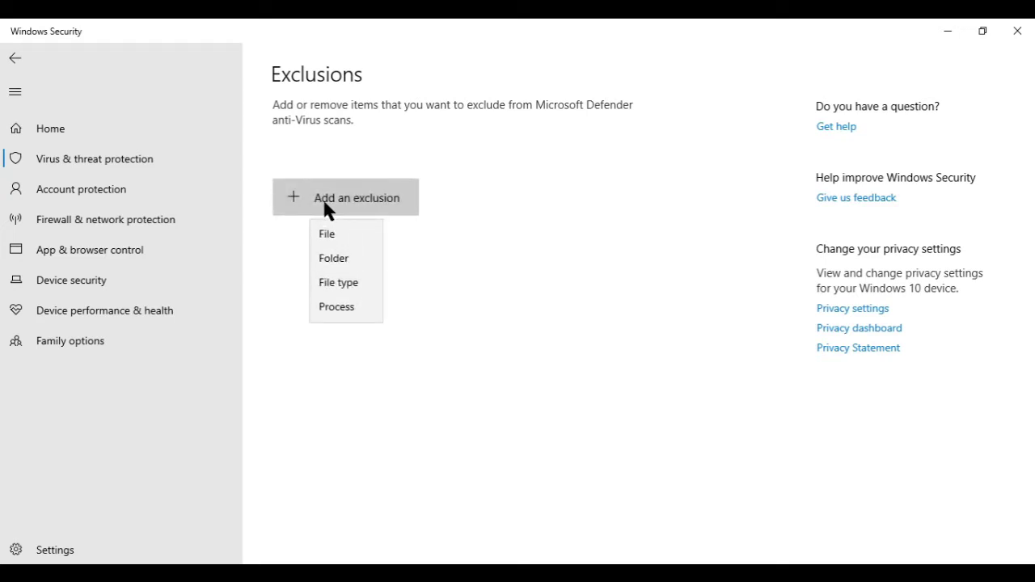
left_click(338, 267)
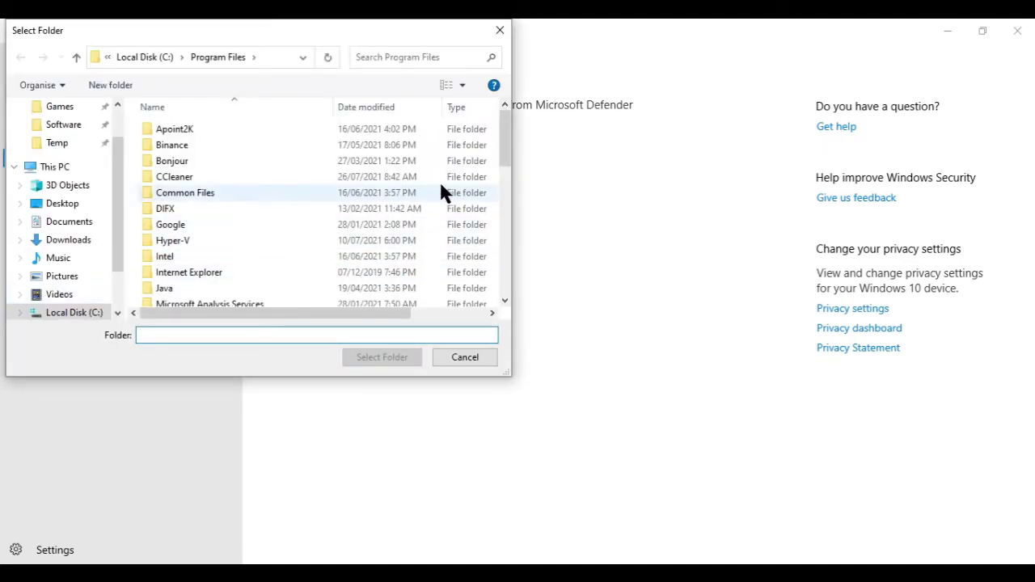
left_click_drag(492, 133, 488, 267)
left_click(55, 167)
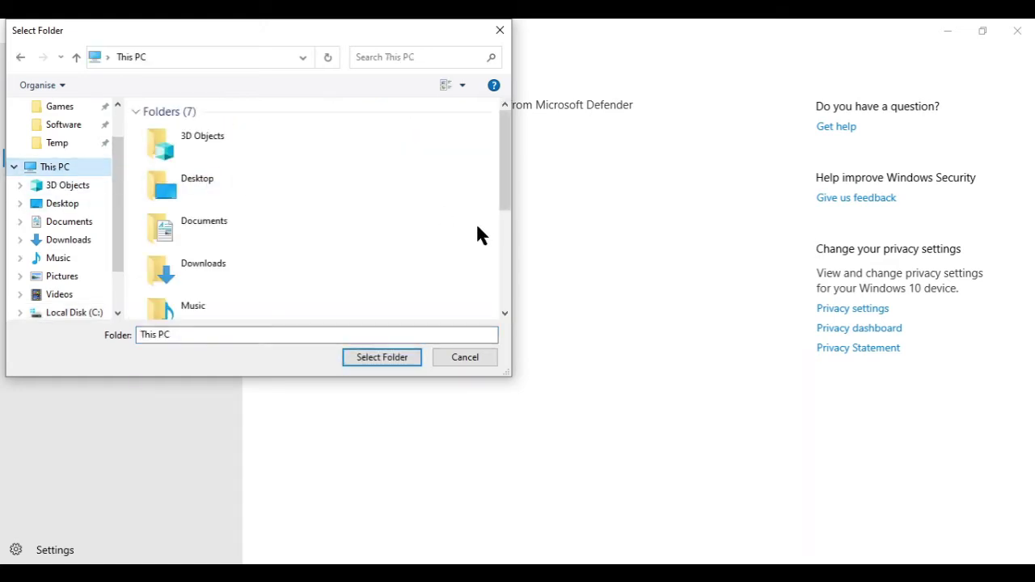
left_click_drag(498, 153, 492, 237)
double_click(198, 264)
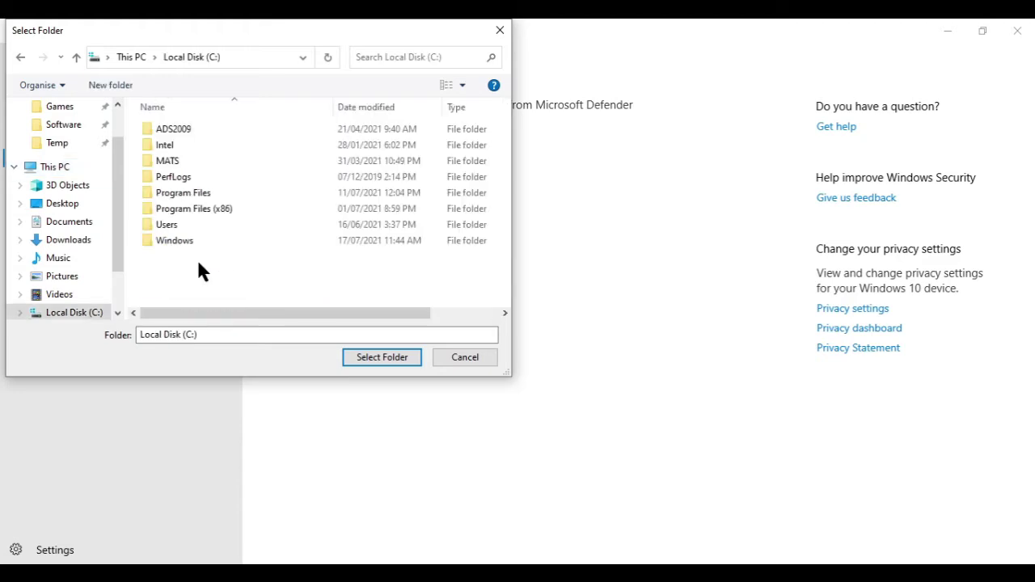
double_click(237, 194)
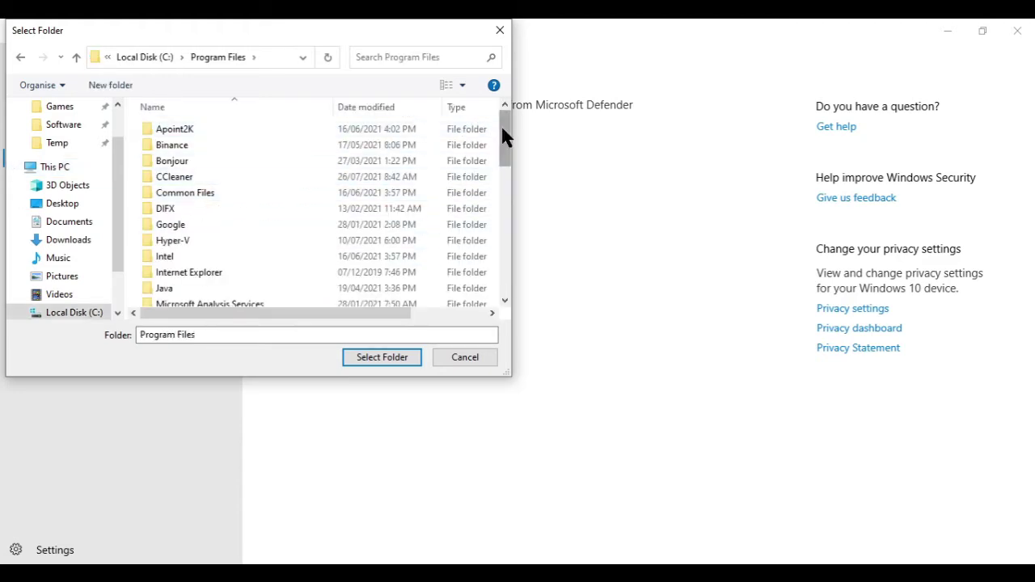
left_click_drag(503, 134, 505, 231)
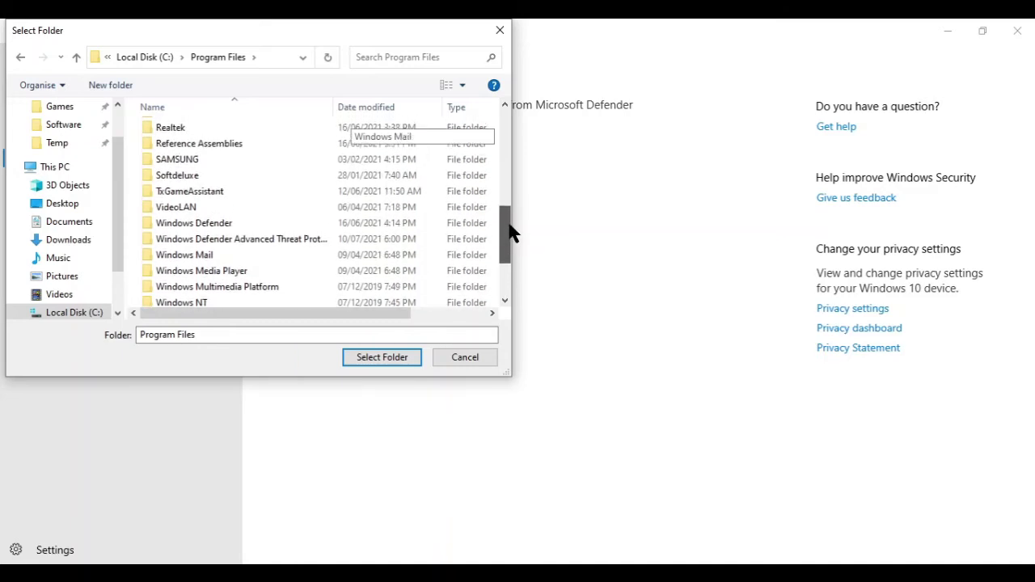
left_click(193, 194)
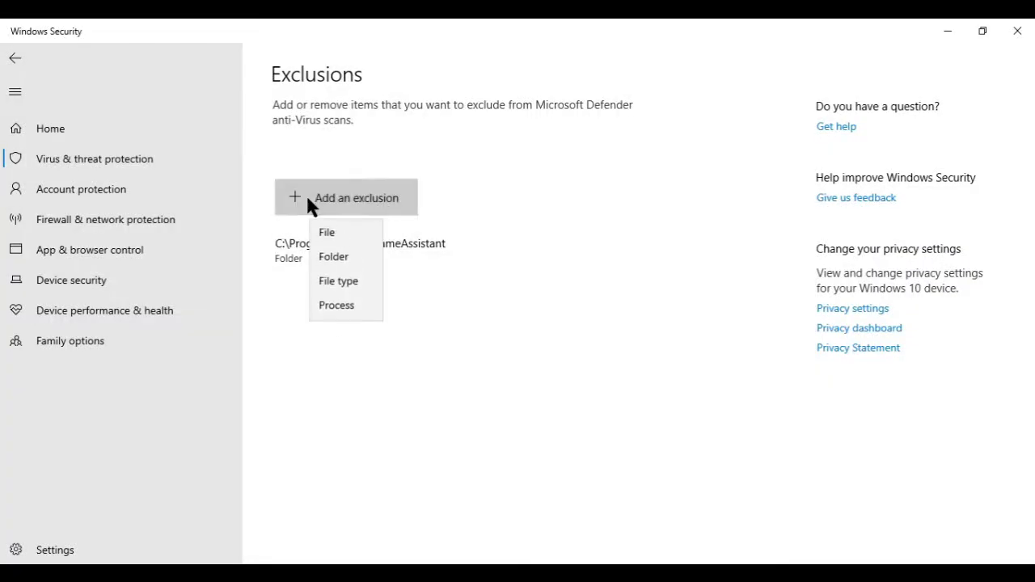
Step: Add the folder D:\Temp, which contains TxGameDownload, as another antivirus exclusion
left_click(341, 256)
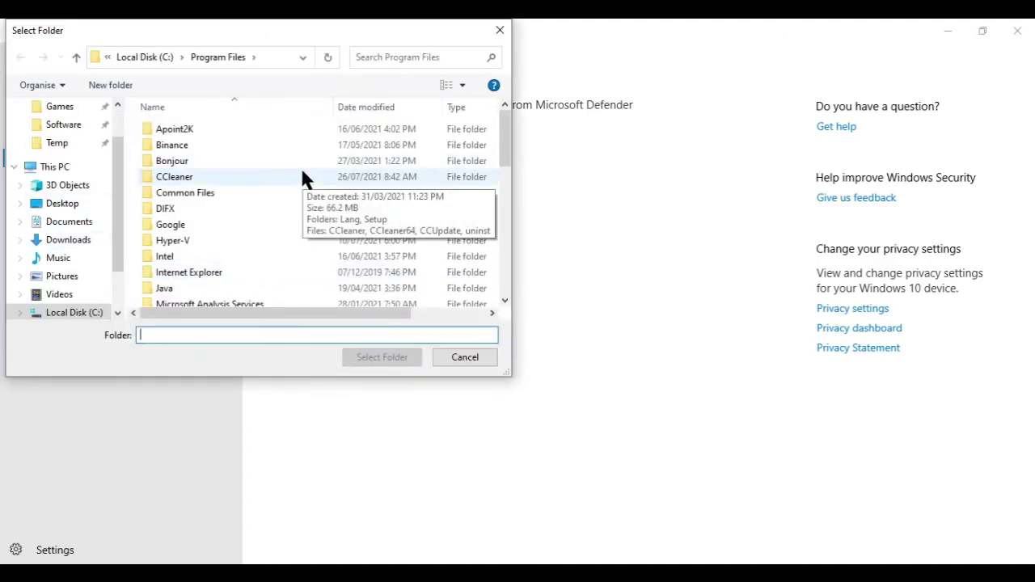
scroll(120, 273, "down", 1)
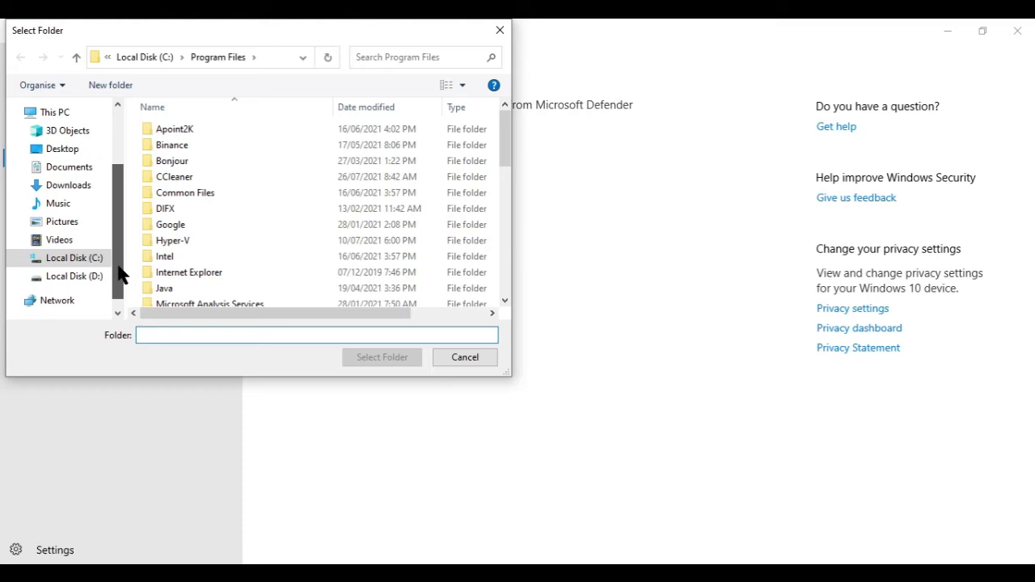
left_click(96, 279)
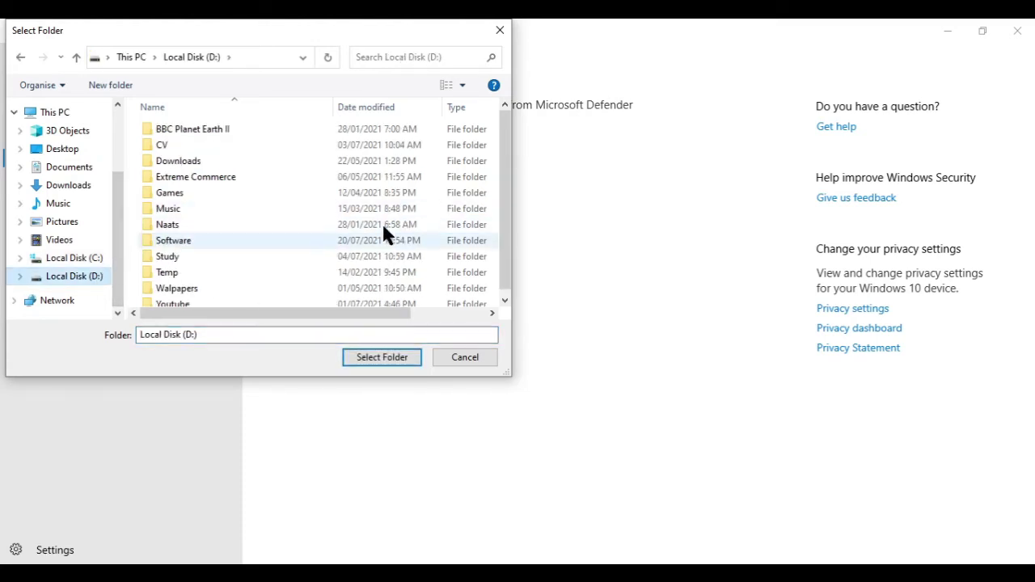
scroll(507, 165, "down", 1)
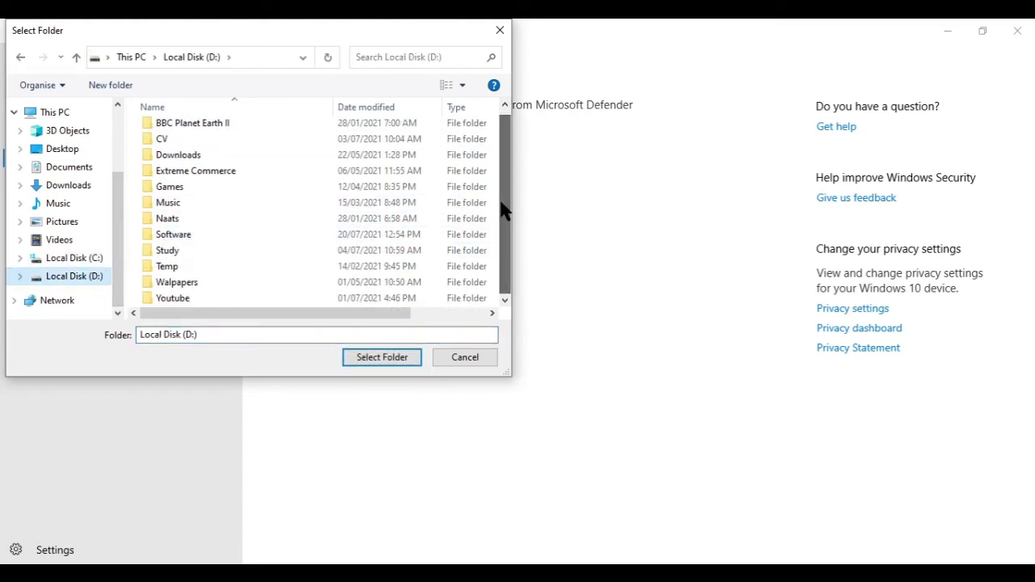
double_click(155, 272)
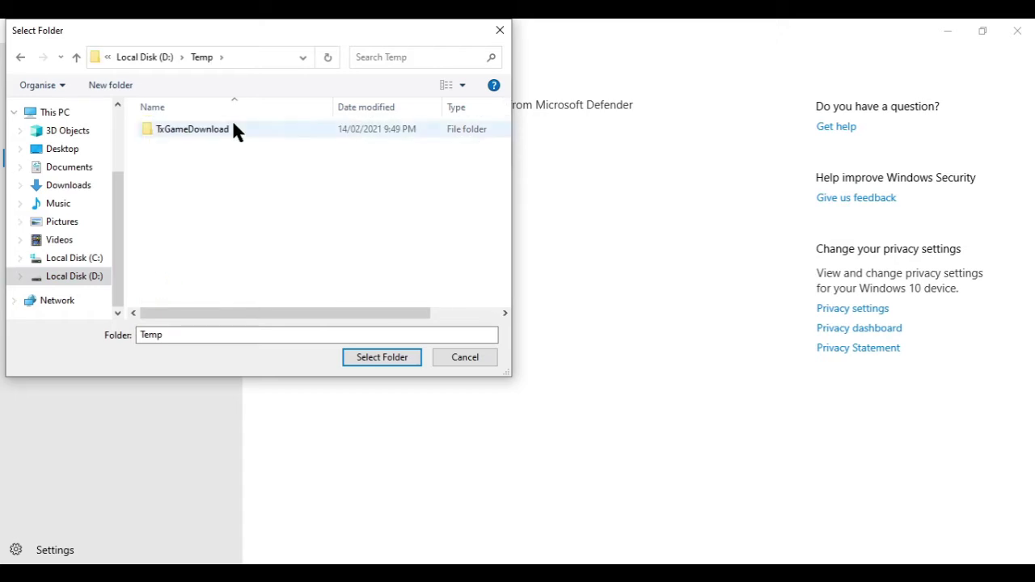
double_click(215, 134)
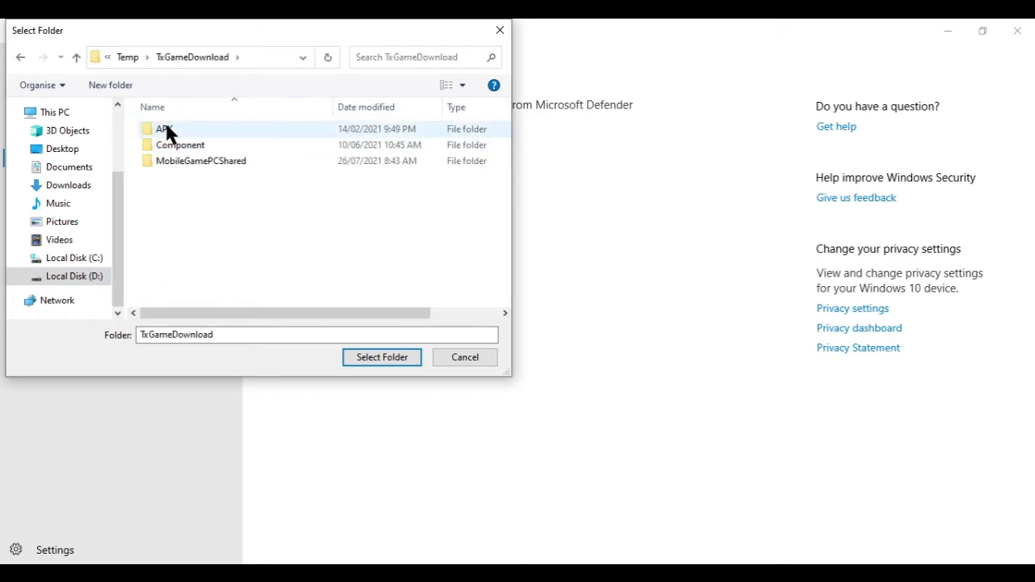
left_click(20, 59)
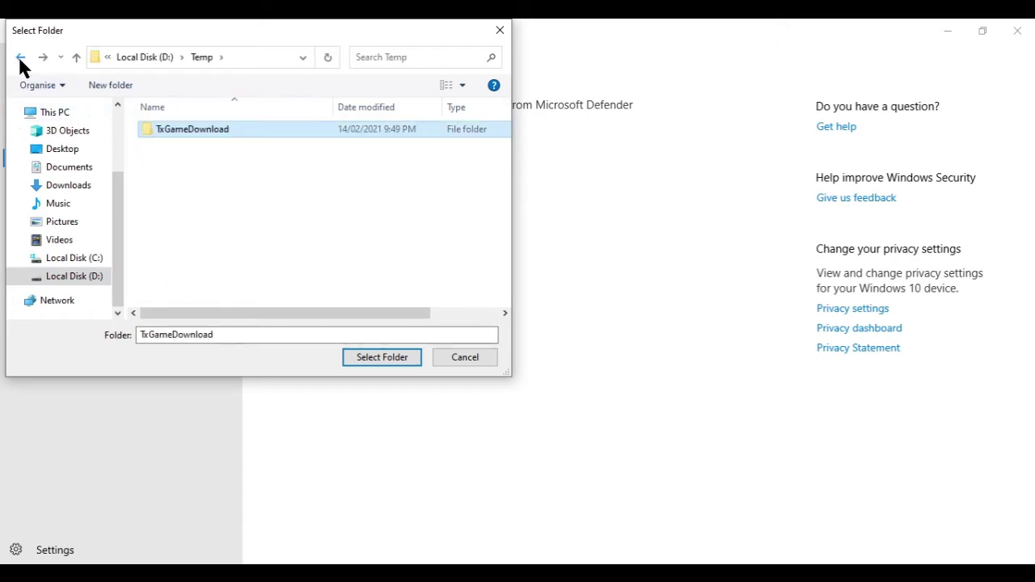
left_click(21, 59)
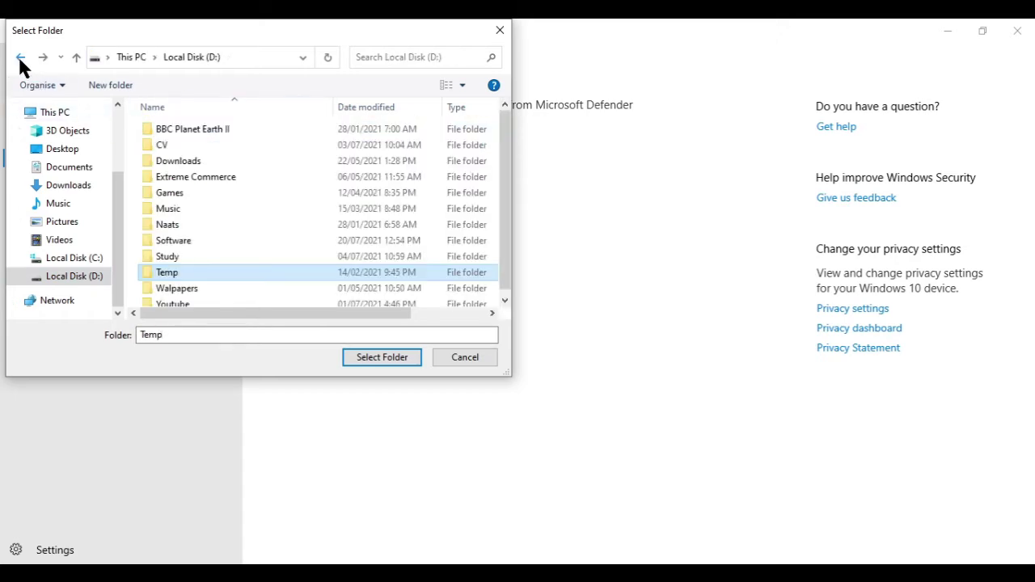
left_click(395, 357)
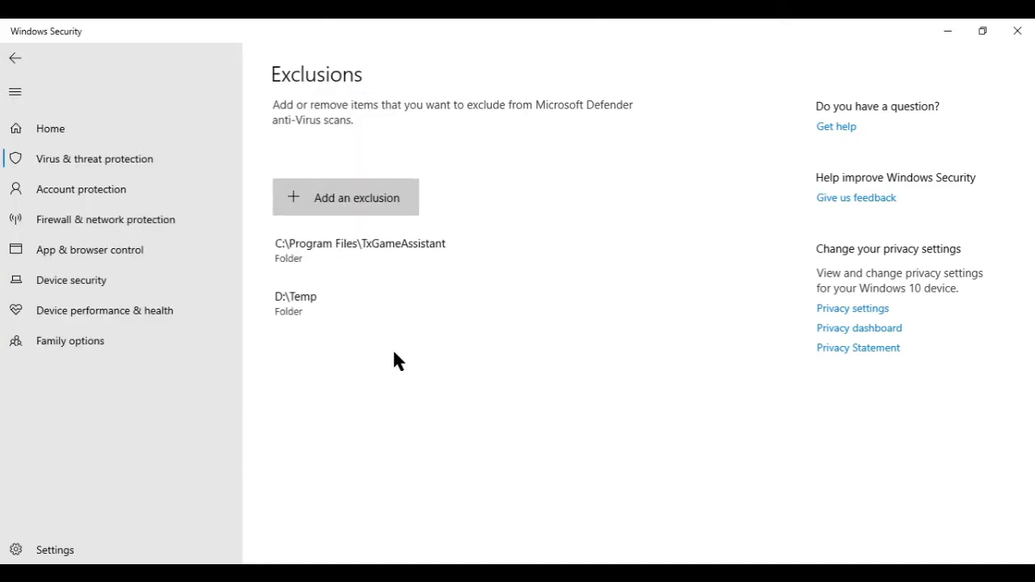
Step: Add process exclusions for AppMarket.exe and cef_frame_render.exe
left_click(342, 208)
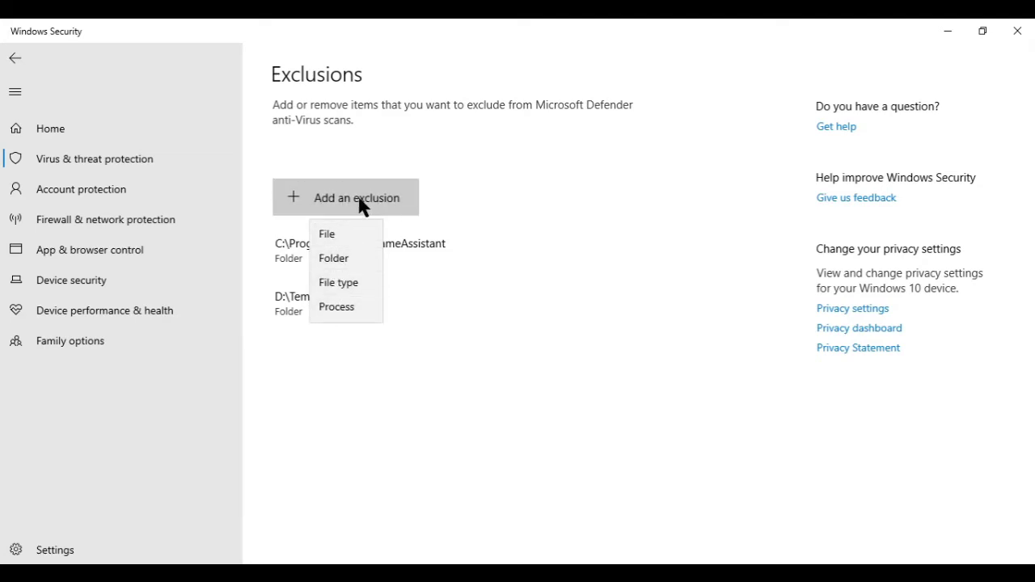
left_click(339, 308)
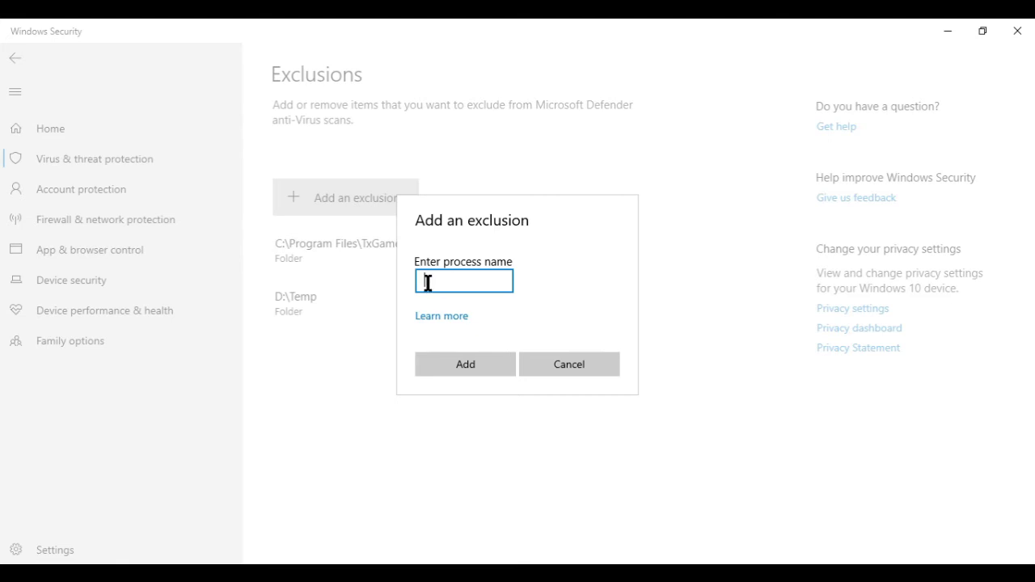
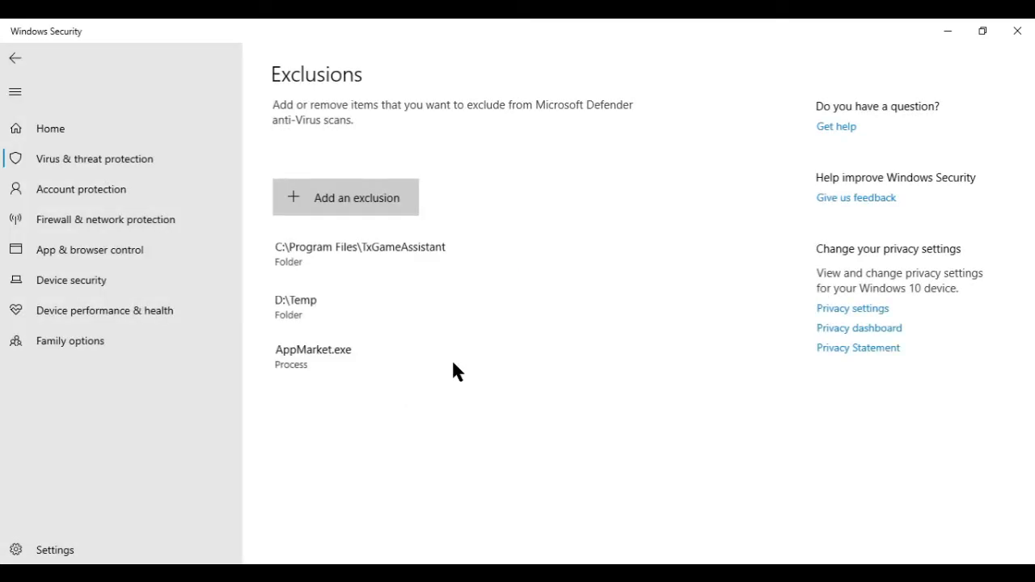
left_click(353, 204)
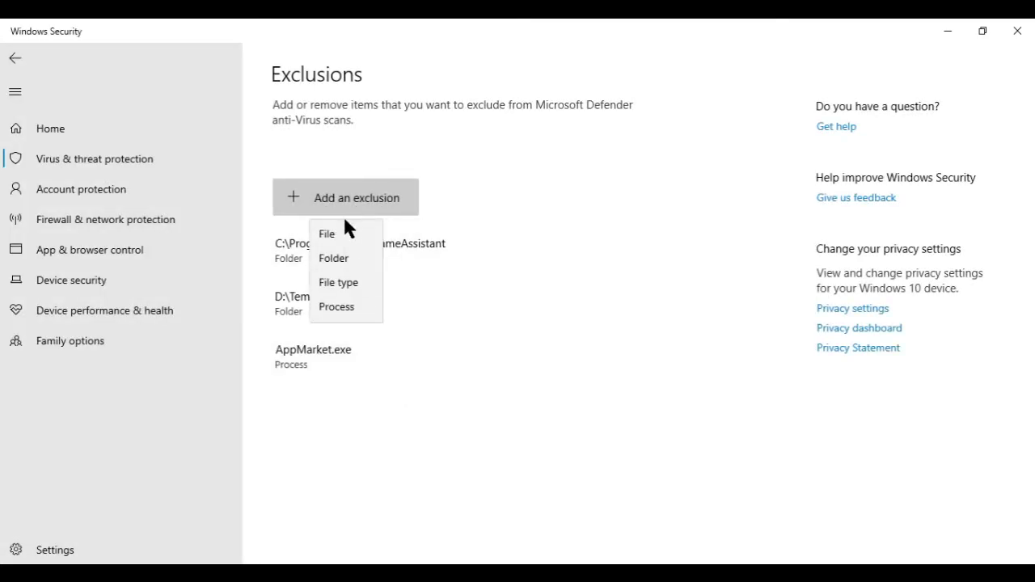
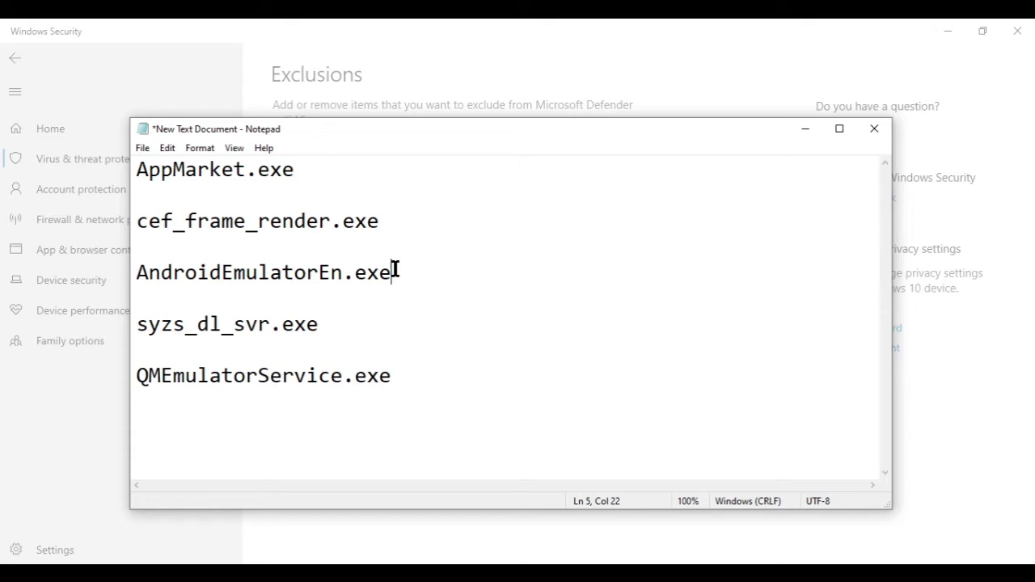
Step: Add process exclusions for AndroidEmulatorEn.exe, syzs_dl_svr.exe and QMEmulatorService.exe, and expand the unnamed process entry while reviewing the exclusions list
key("shift+Home")
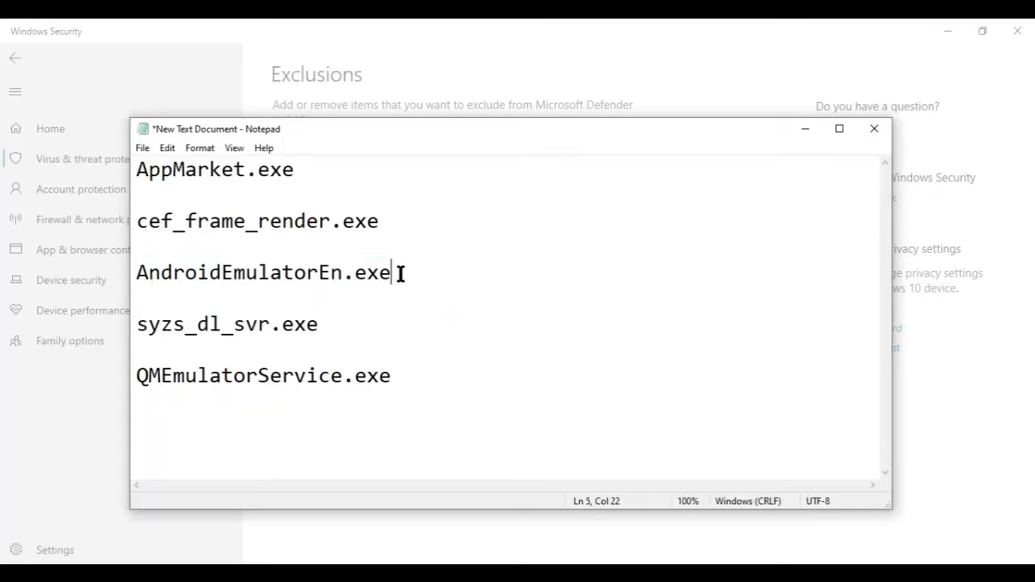
left_click_drag(401, 274, 137, 273)
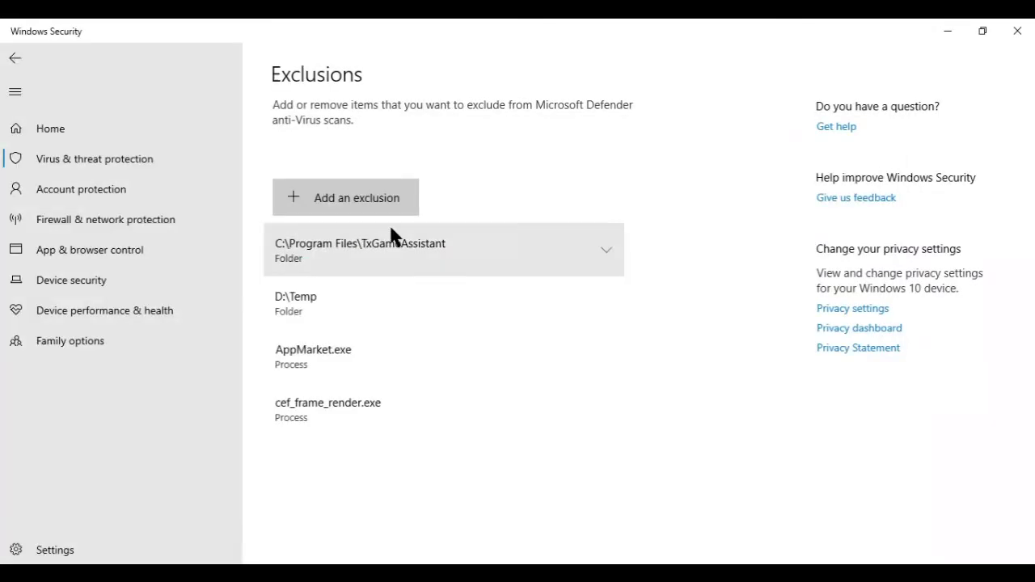
left_click_drag(319, 324, 139, 326)
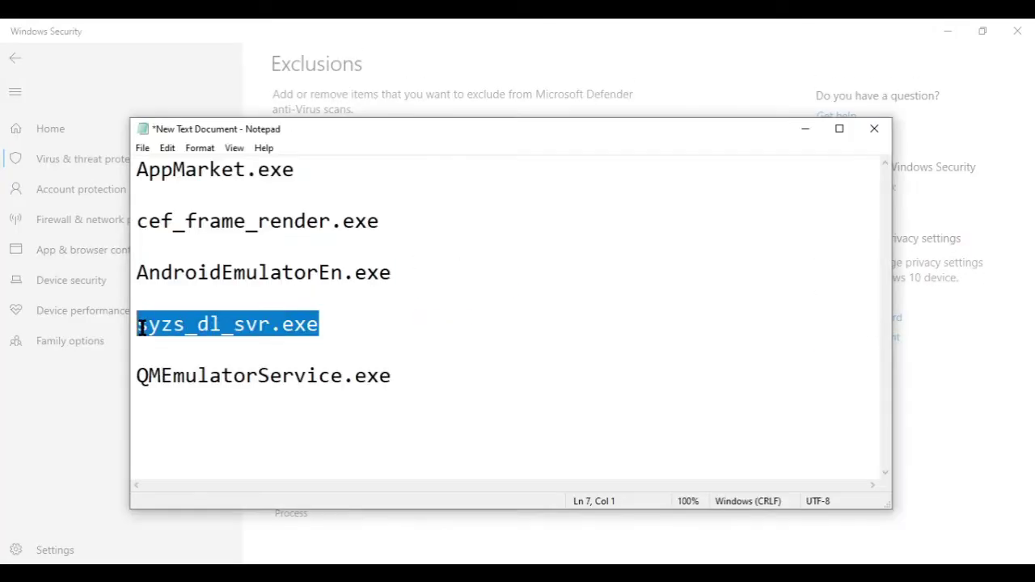
right_click(221, 323)
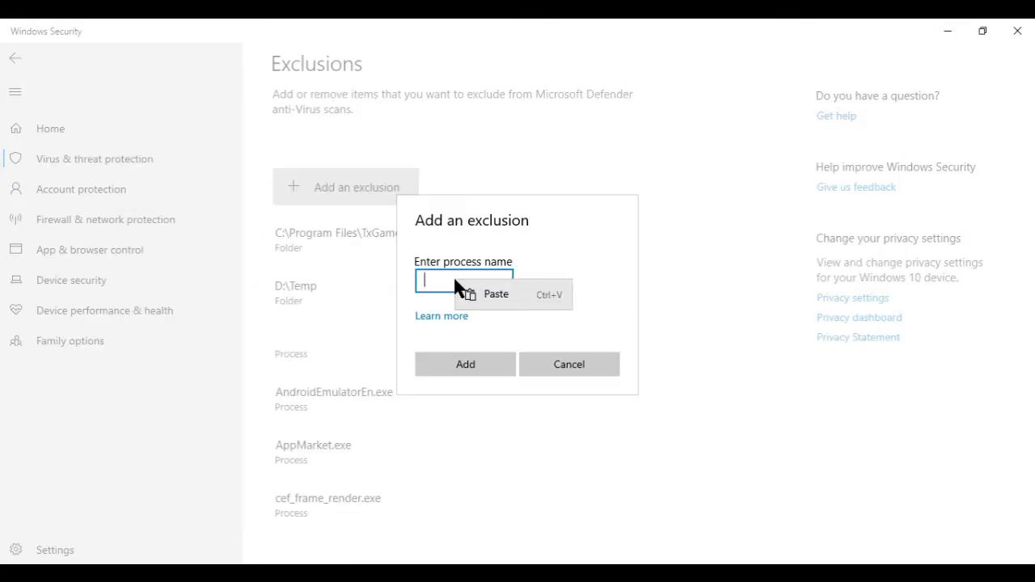
left_click_drag(392, 376, 136, 379)
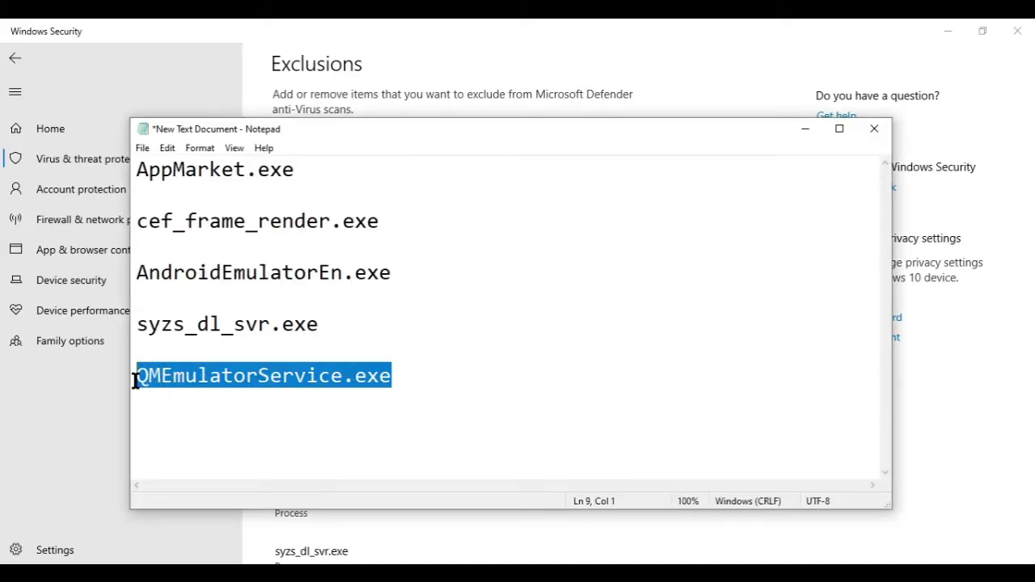
right_click(136, 380)
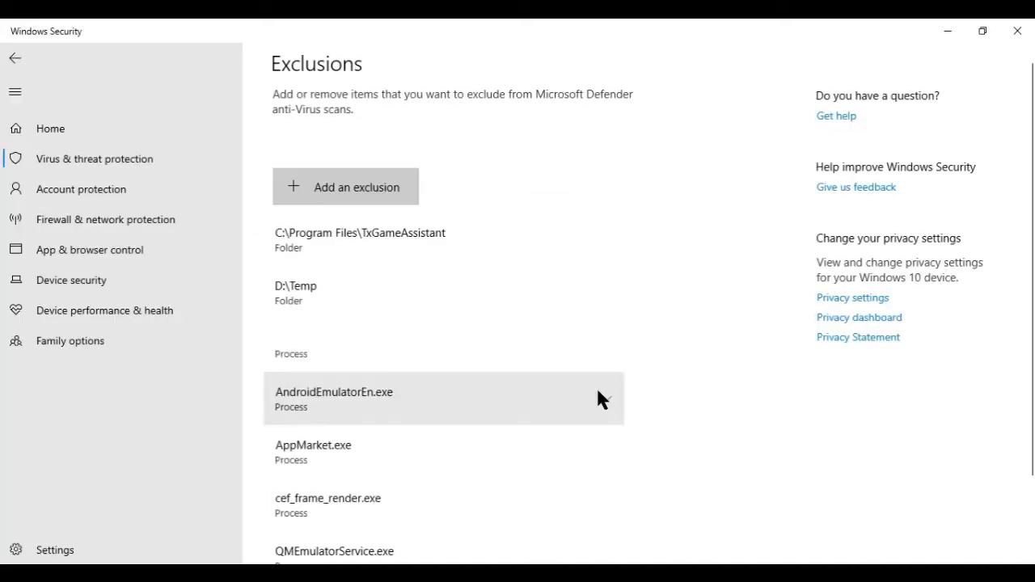
left_click(596, 388)
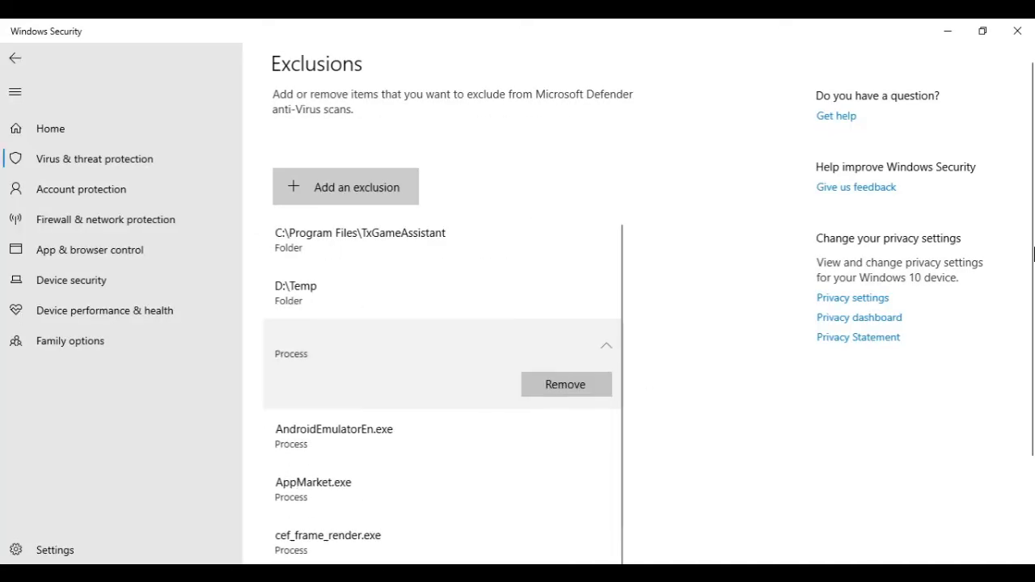
scroll(605, 346, "down", 2)
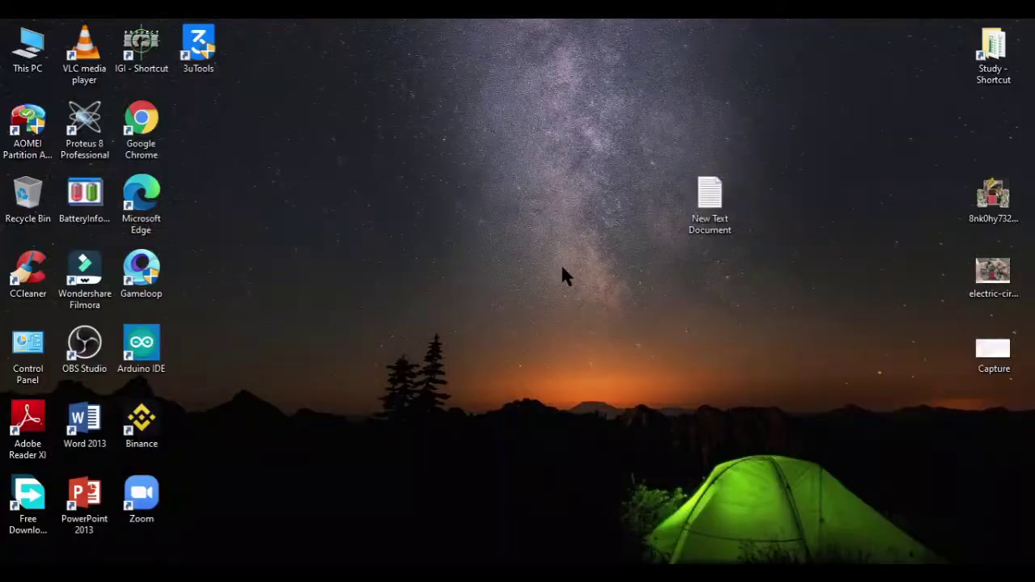
Step: Switch to Windows Settings and open the advanced system settings from the System section's About page
left_click(15, 566)
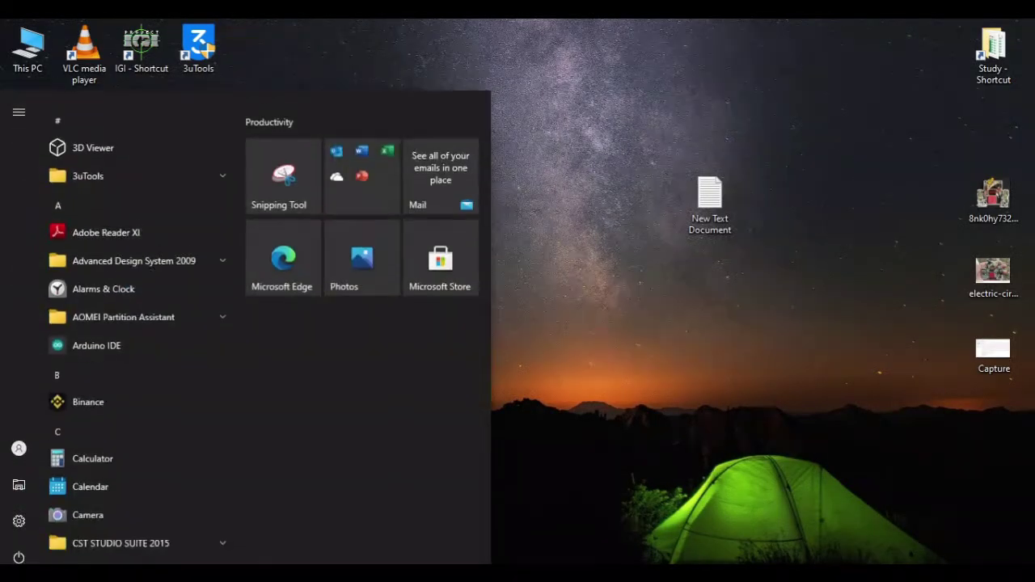
left_click(8, 517)
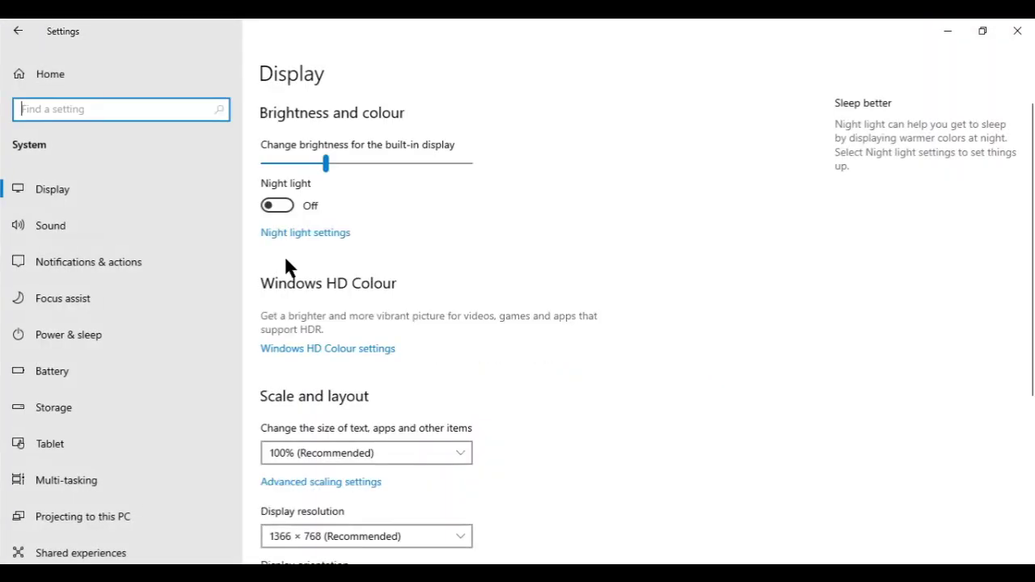
left_click_drag(240, 212, 236, 388)
left_click(34, 496)
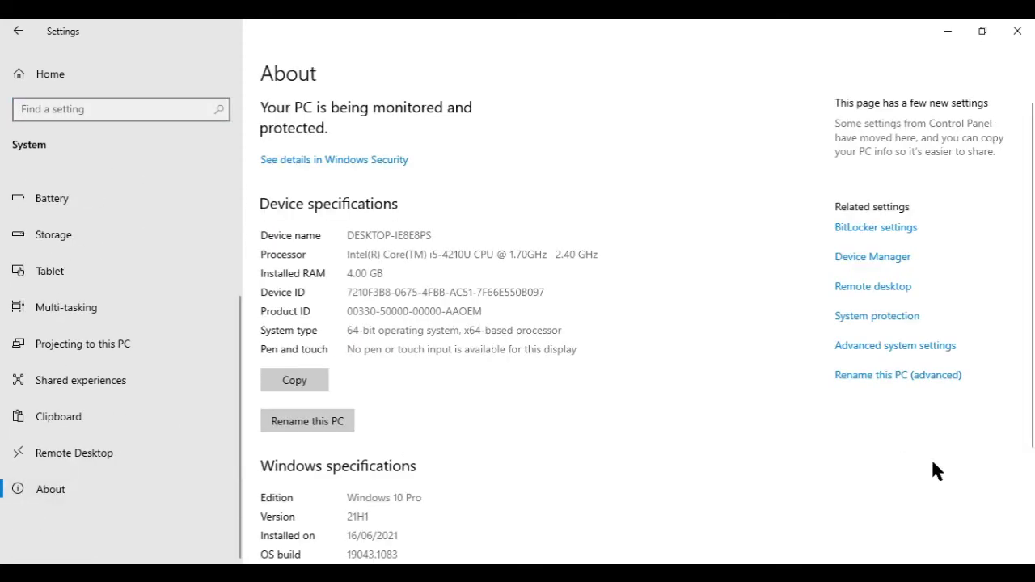
left_click(882, 356)
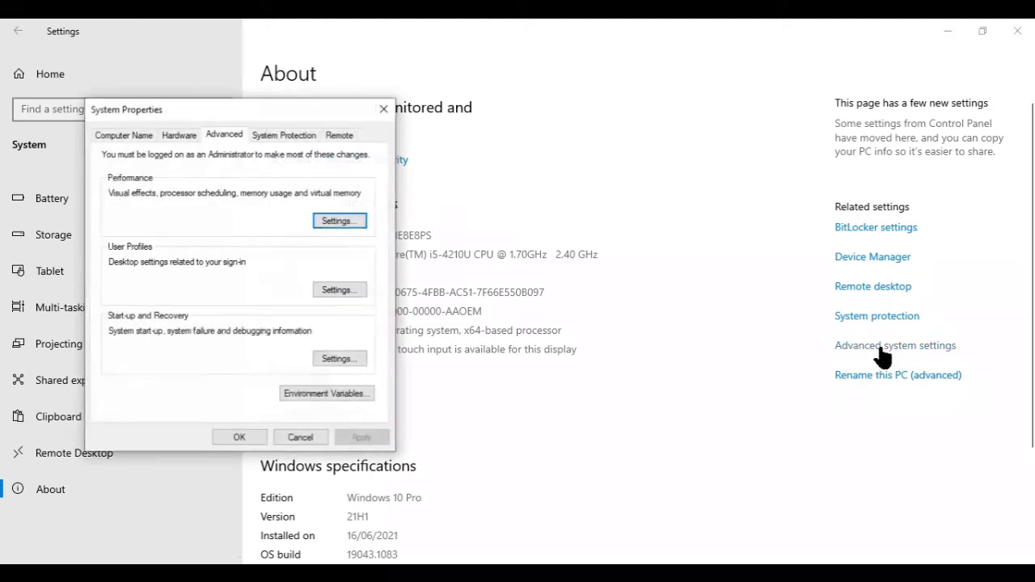
Step: Open the virtual memory settings from the advanced performance options
left_click(321, 223)
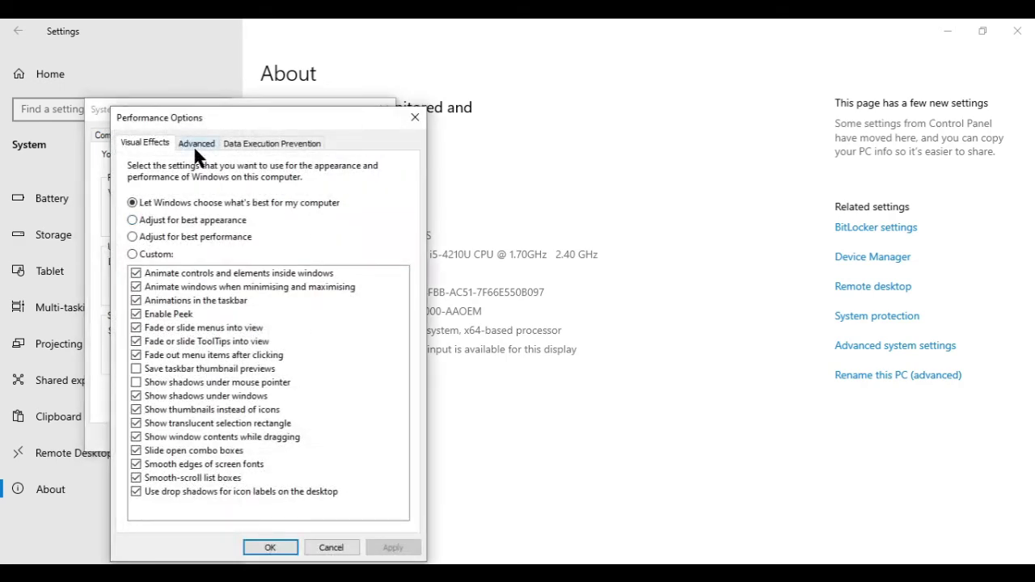
left_click(196, 146)
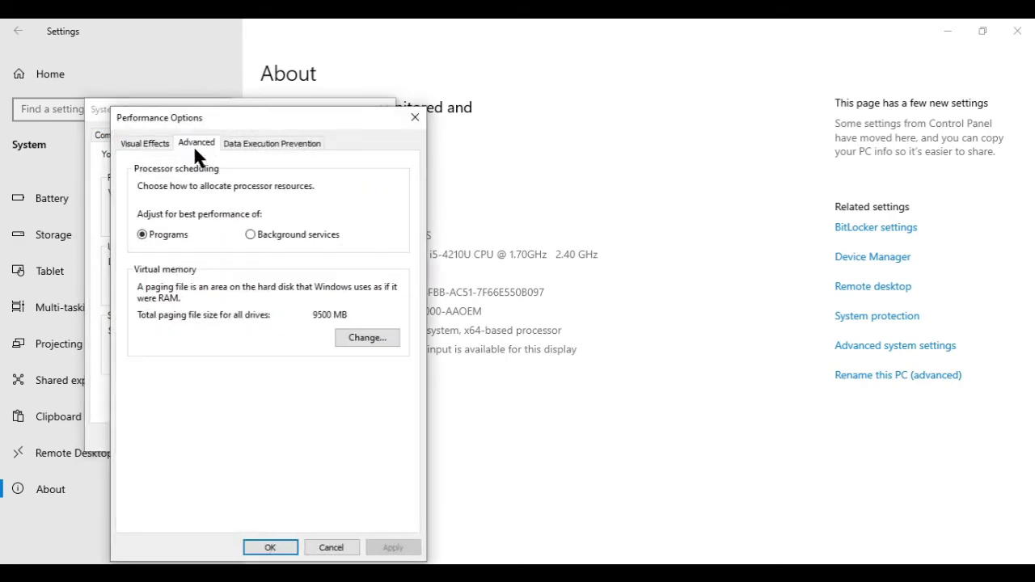
left_click(361, 338)
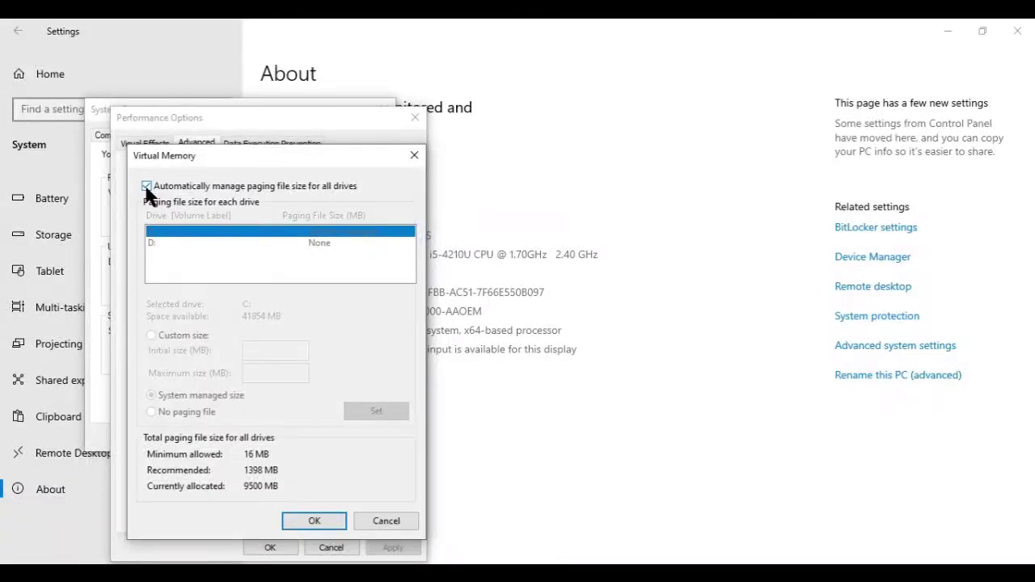
Step: Disable automatic paging file management and set drive C: to a custom size of 9000 MB initial and 9500 MB maximum
left_click(147, 186)
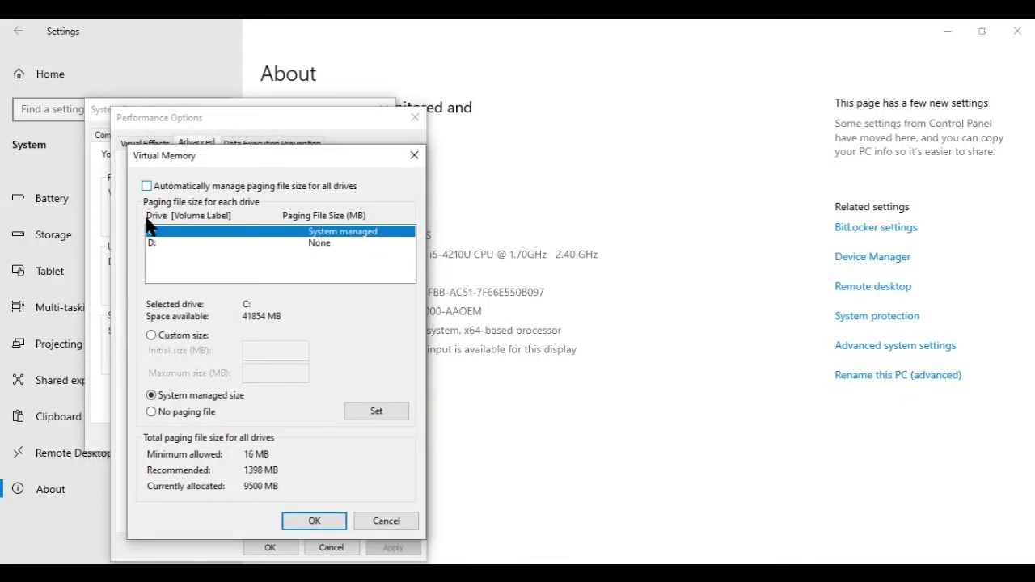
left_click(152, 336)
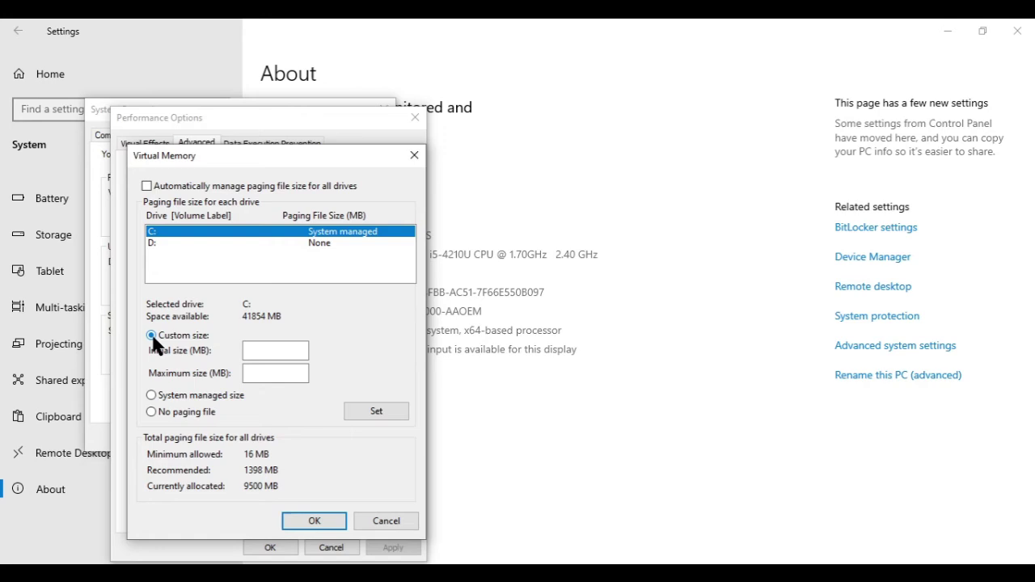
left_click(264, 350)
type("9000")
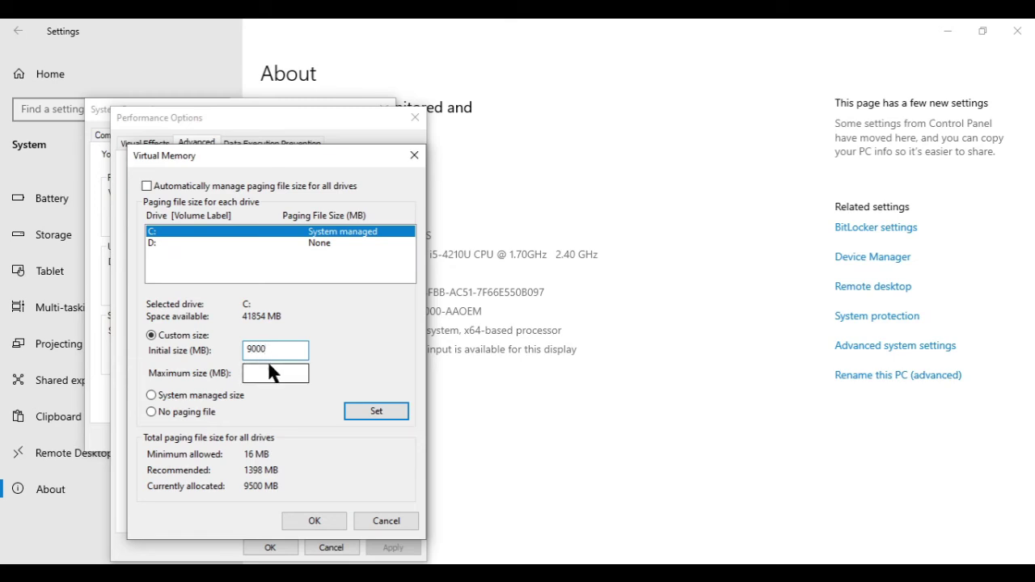
left_click(270, 366)
type("9500")
left_click(376, 412)
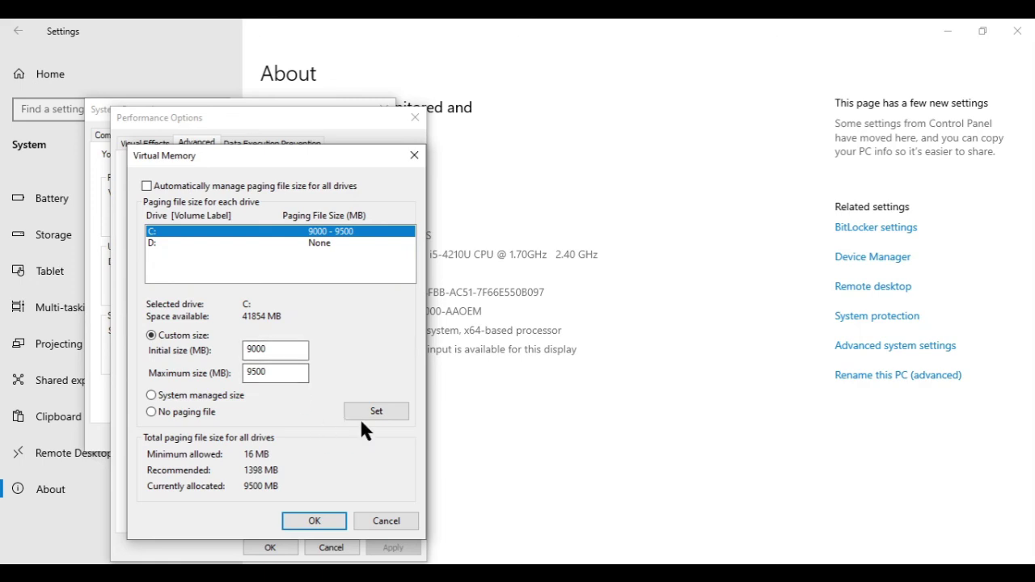
Step: Confirm the virtual memory change, acknowledge the restart notice, and apply and close the Performance Options and System Properties dialogs
left_click(313, 520)
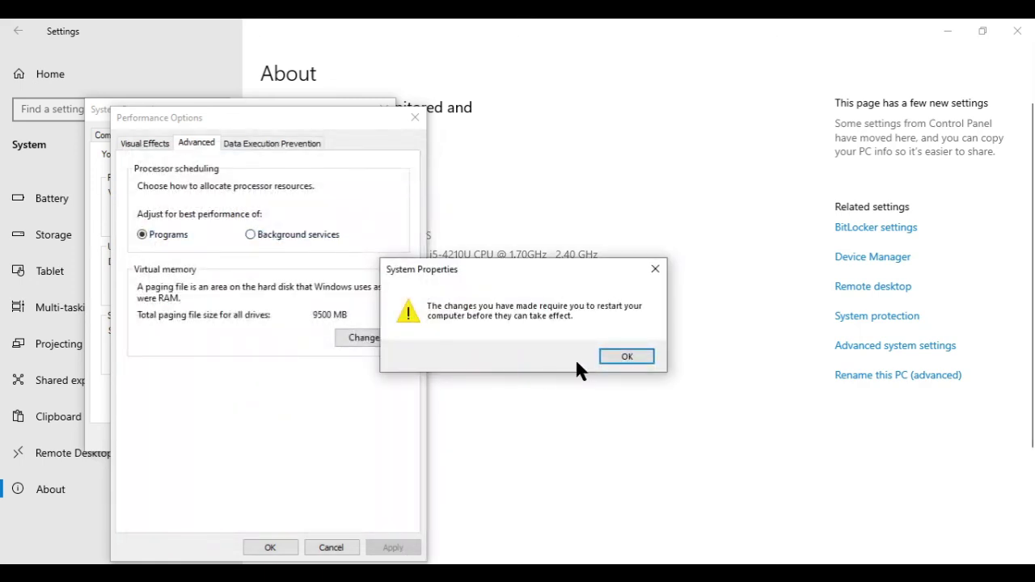
left_click(625, 357)
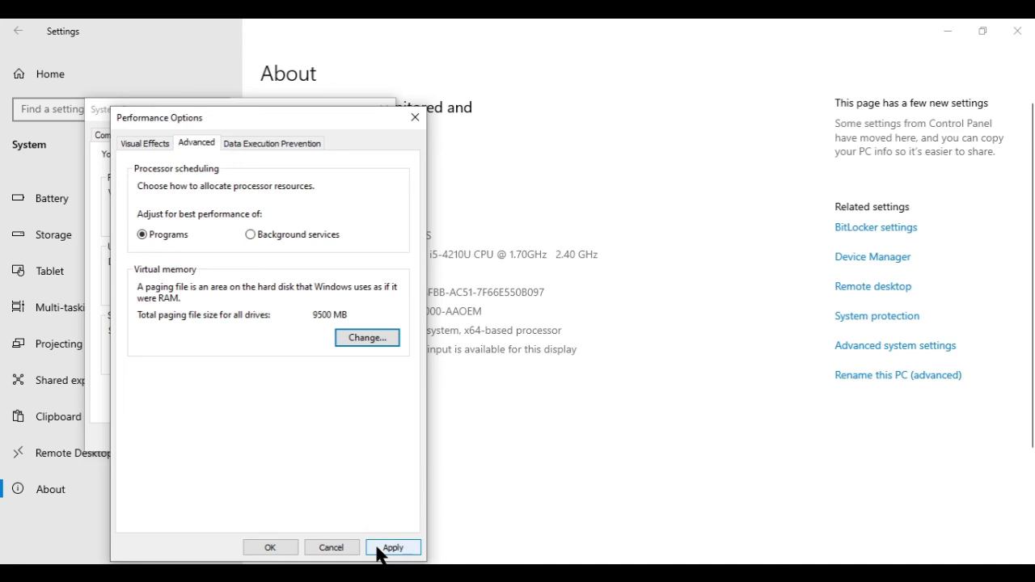
left_click(377, 548)
left_click(272, 549)
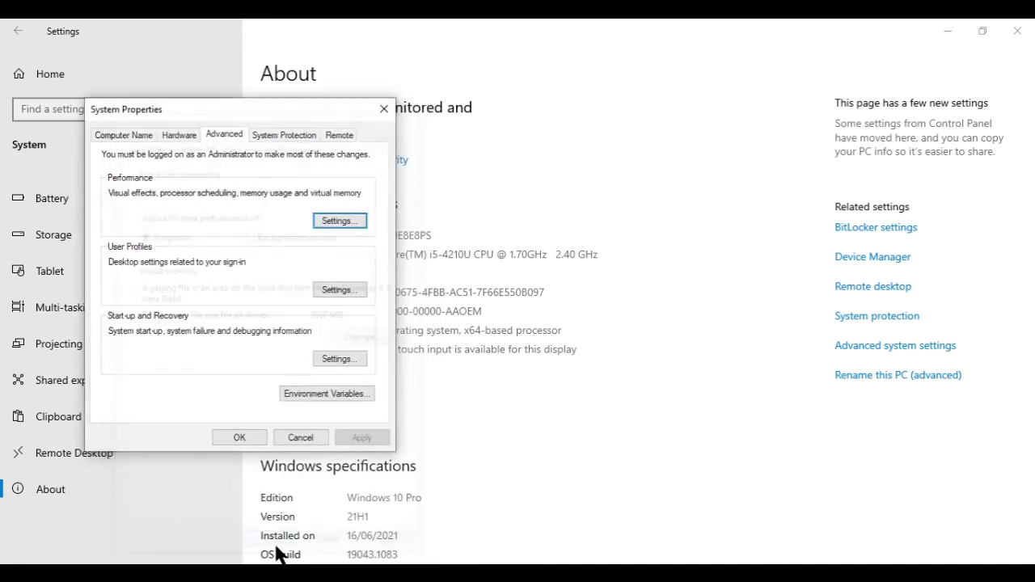
left_click(239, 439)
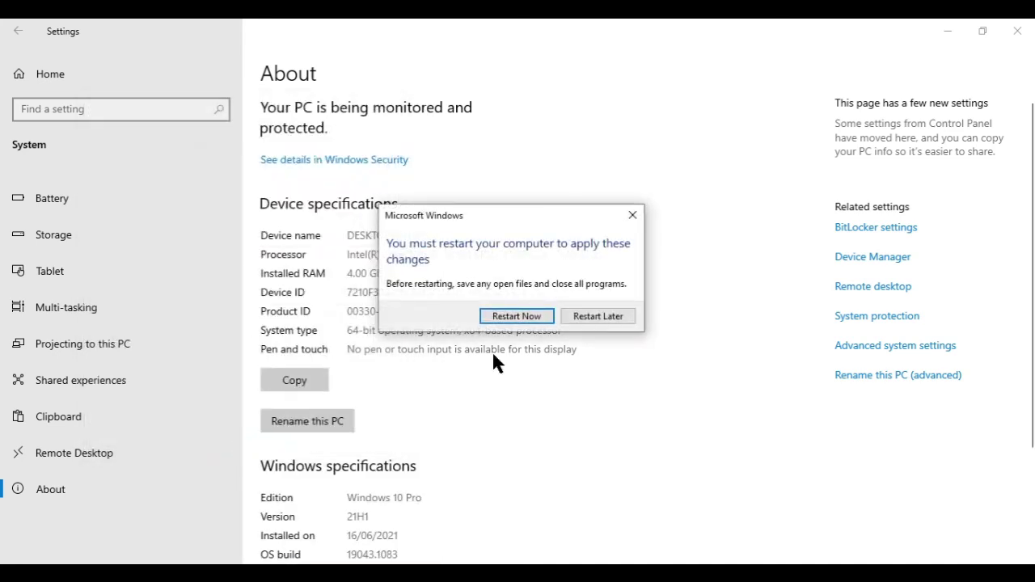